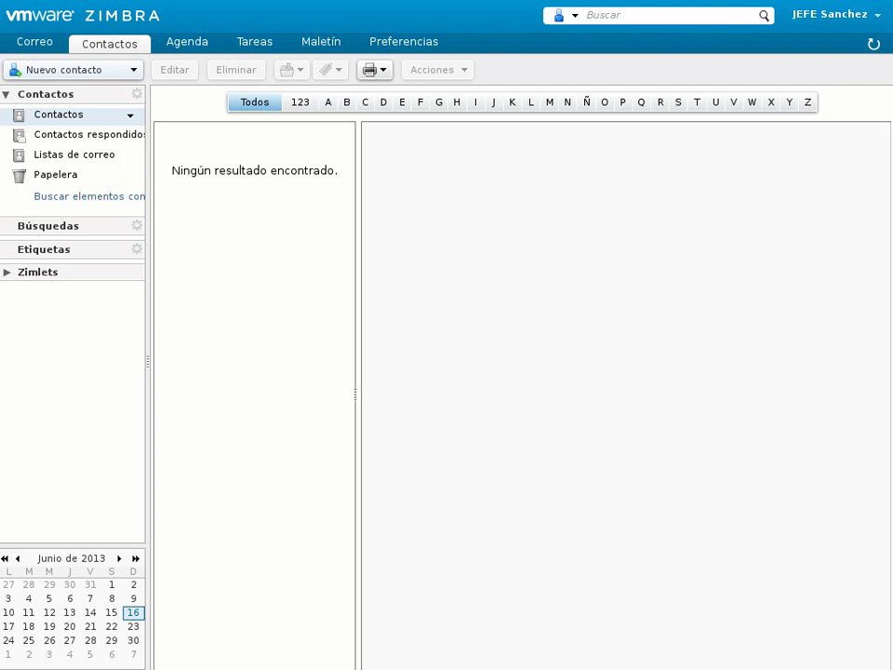
- Start a new contact with the client's first and last name, job title Albañil, company Ladrillos, SA
click(36, 45)
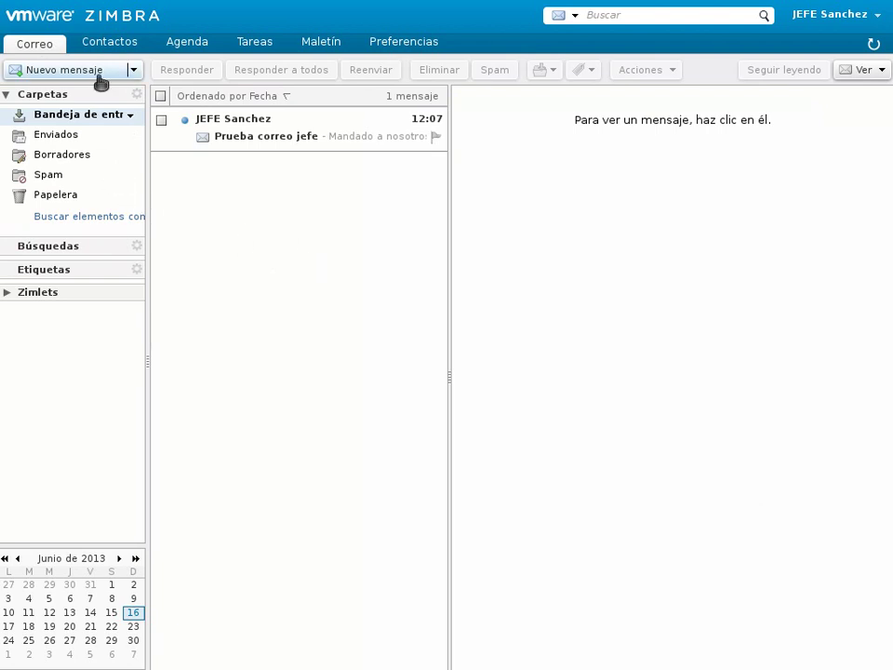
click(110, 45)
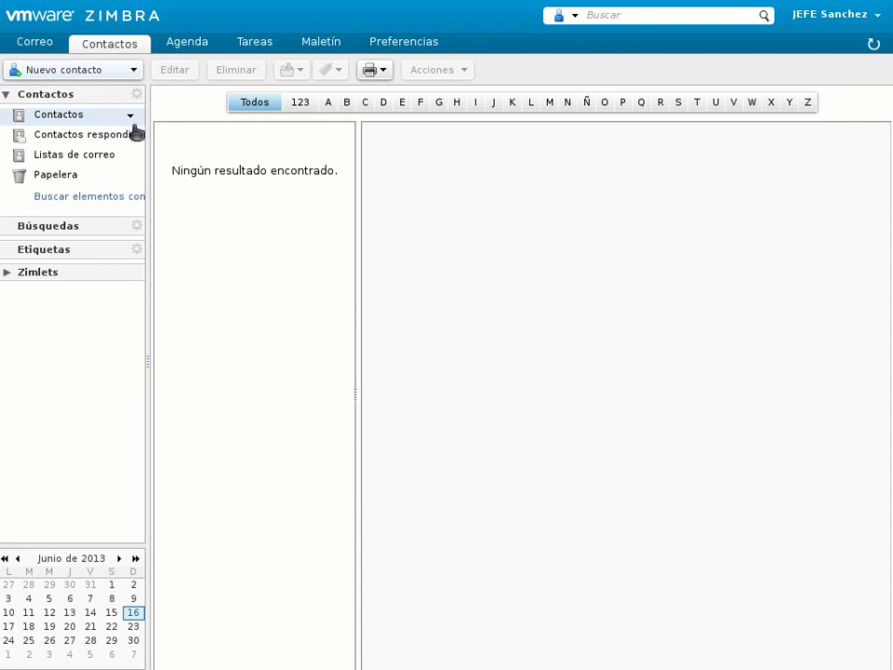
click(63, 72)
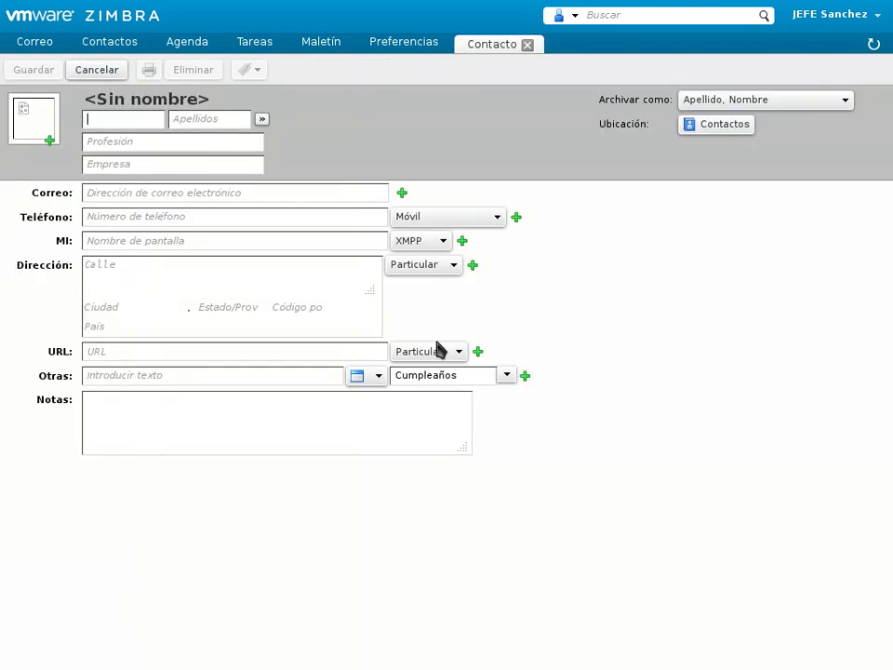
text(Cl)
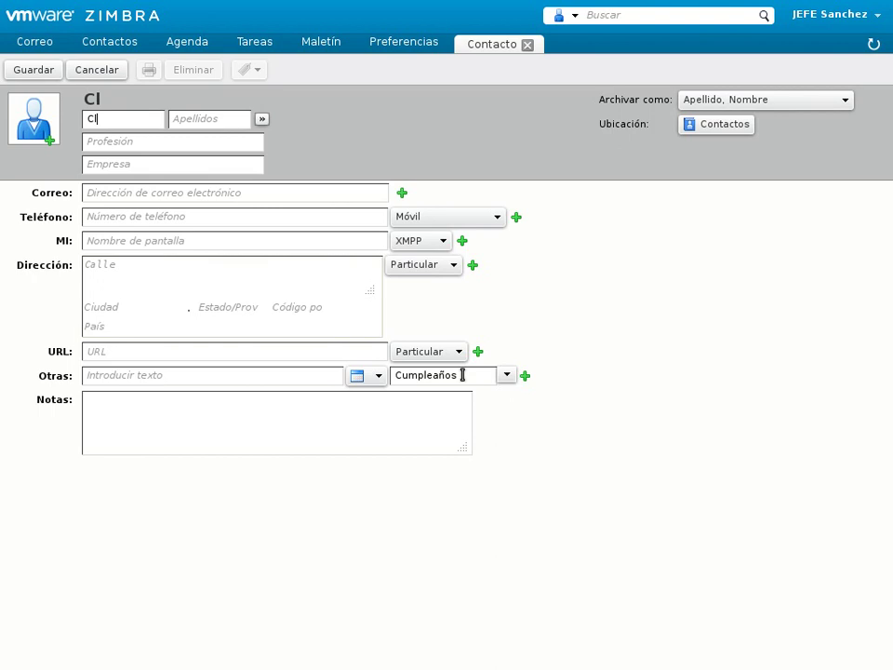
text(iente)
key(Tab)
text(Pel)
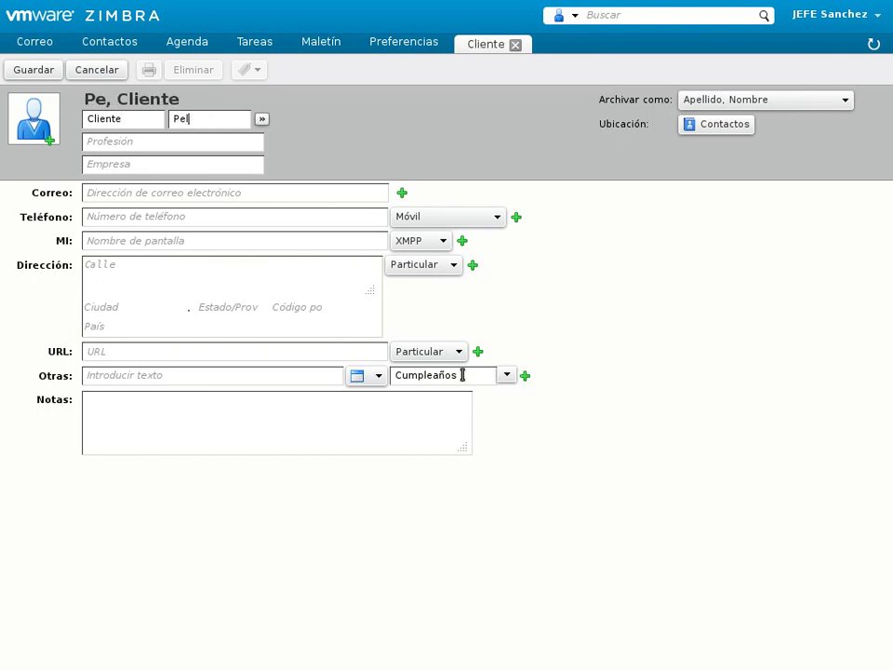
text(aez)
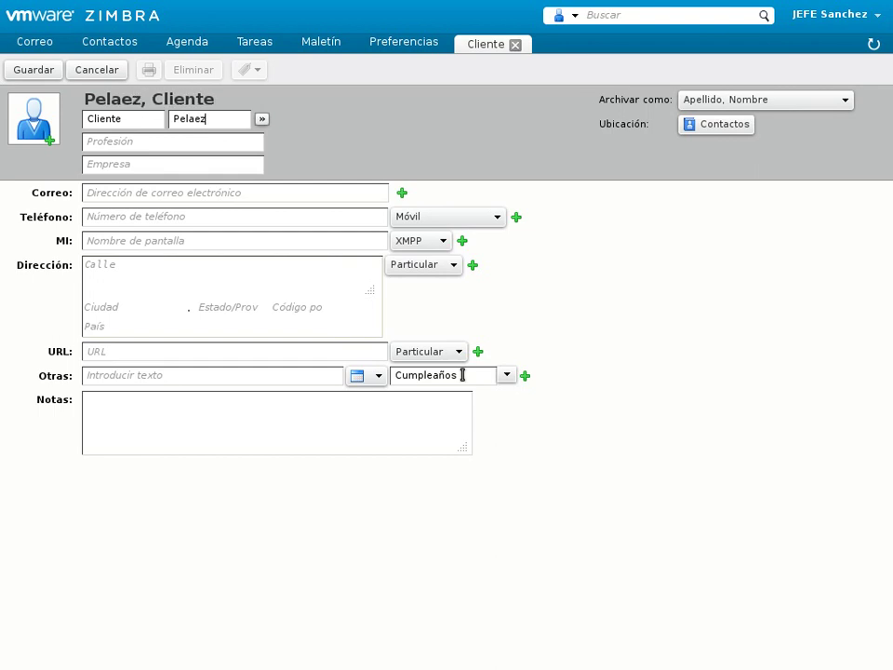
key(Tab)
text(Albañil)
key(Tab)
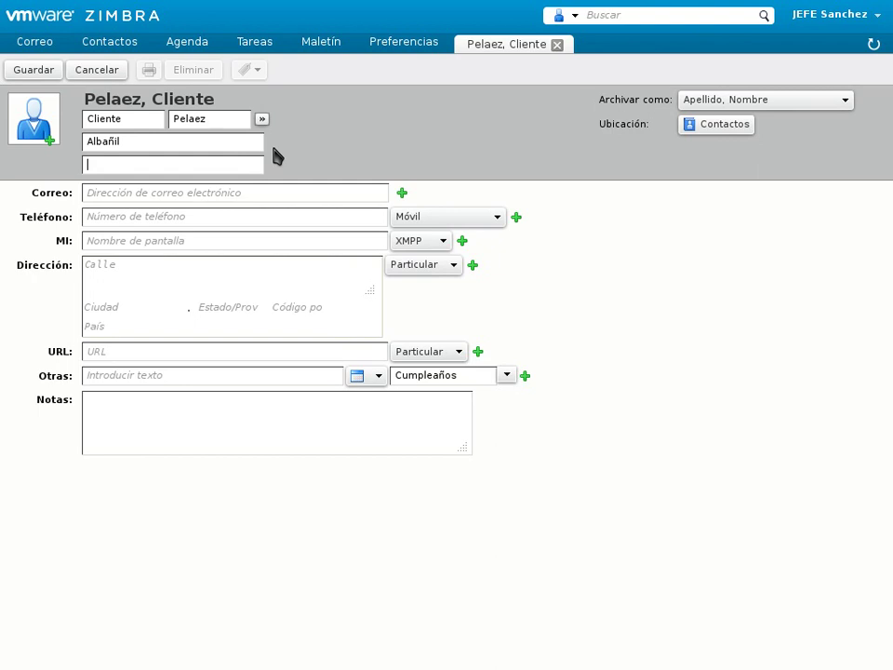
text(Ladrillos, SA)
- Add the client's e-mail address and save the contact
click(253, 191)
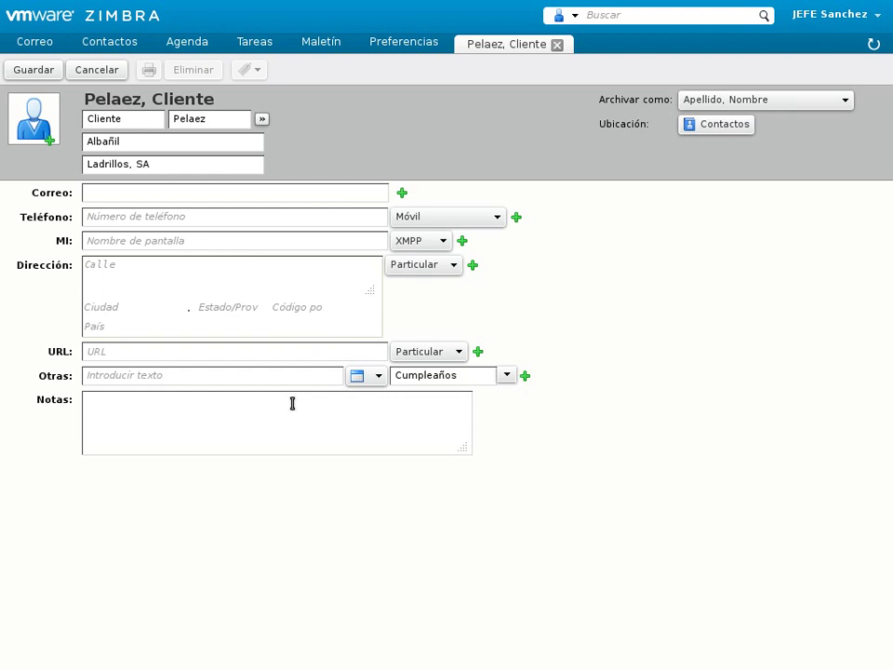
text(cliente@zzzprueb)
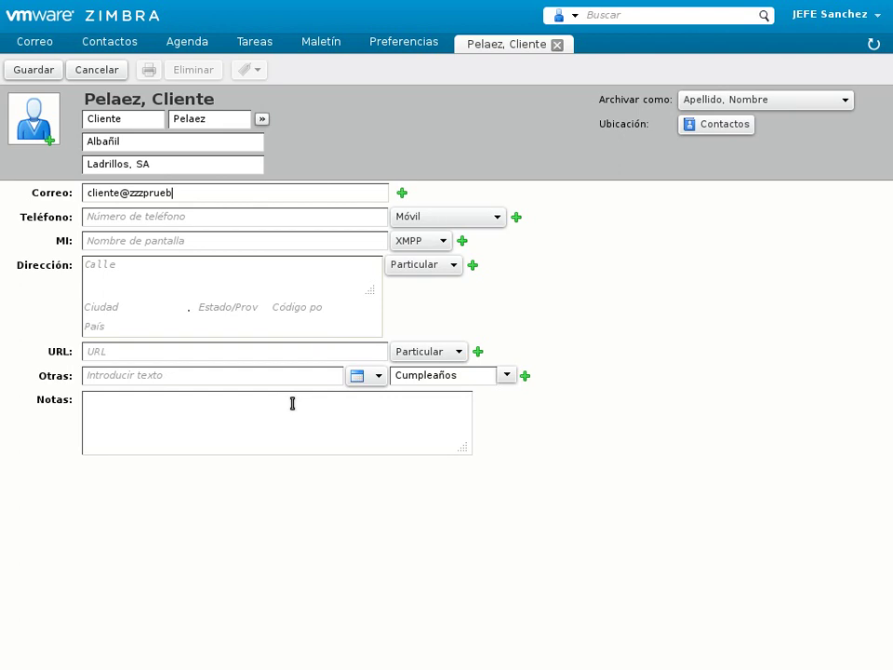
text(a.com)
click(289, 218)
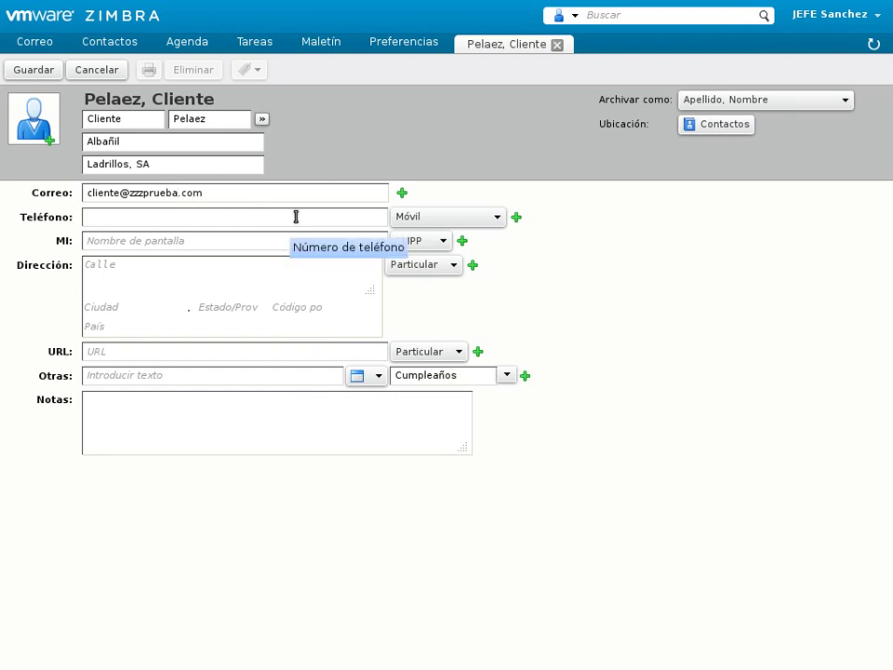
click(46, 74)
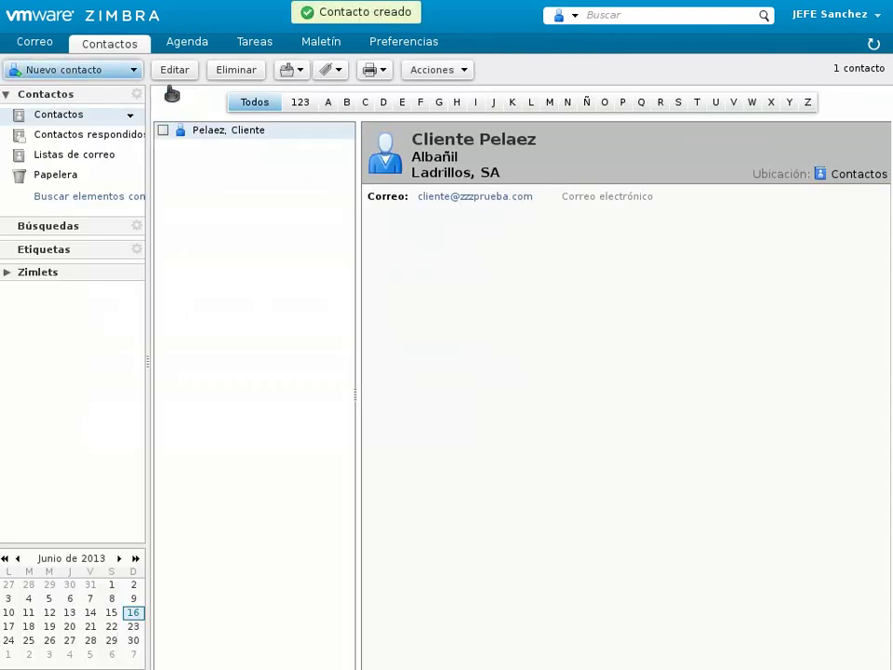
- Start another new contact and enter the person's first and last name
click(110, 71)
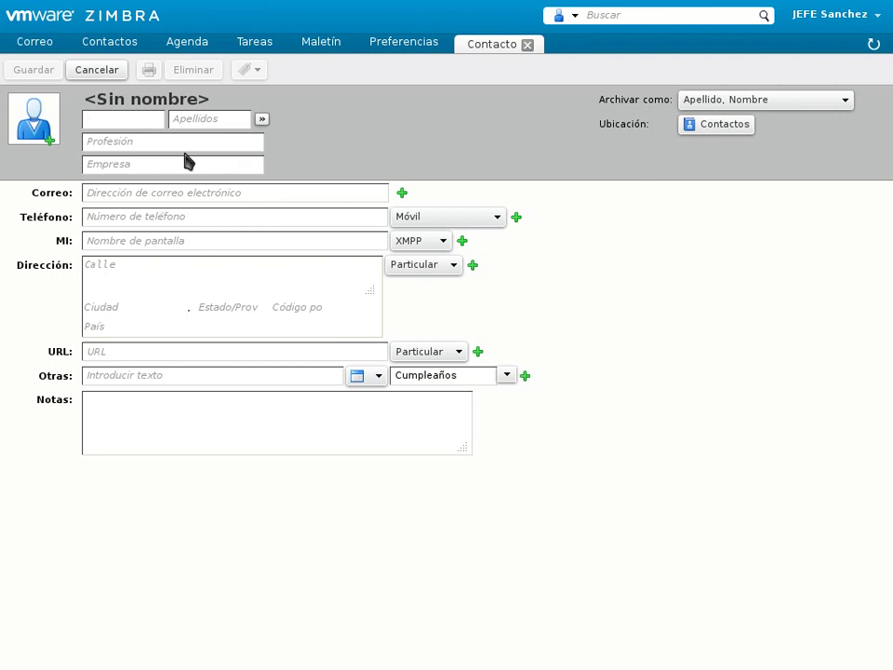
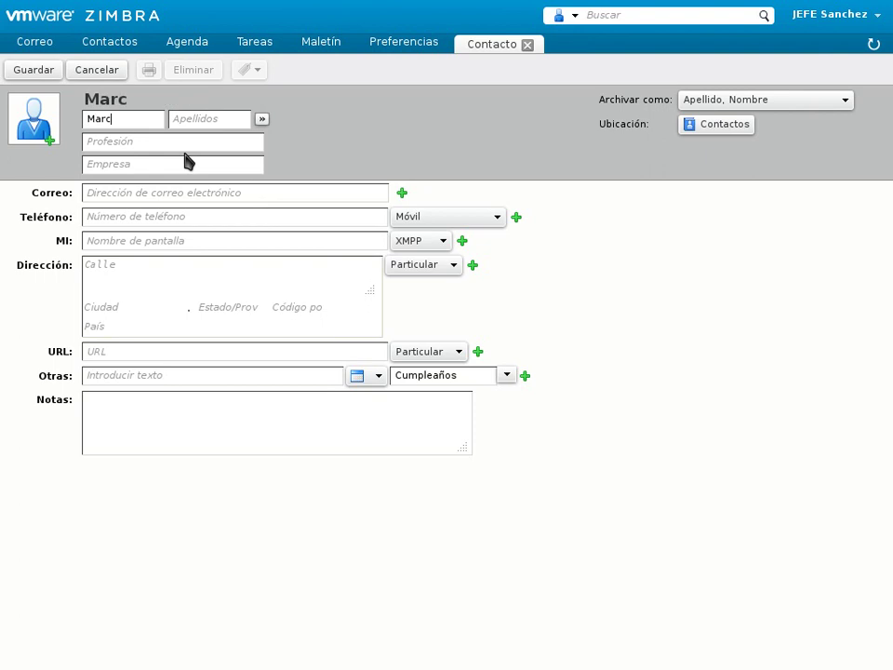
key(Tab)
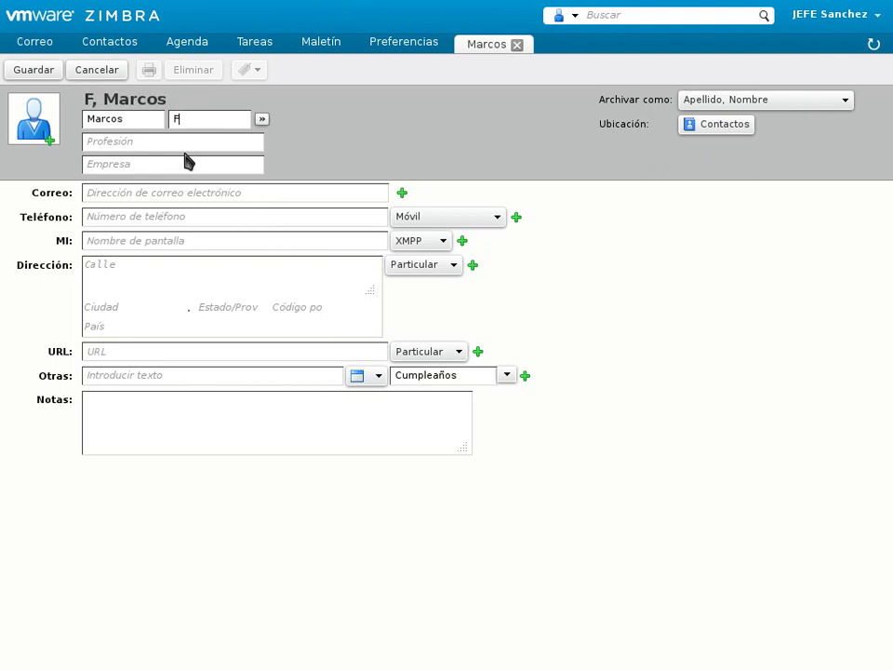
- Set job title Librero and company Libros, SA, add the e-mail address, and save
key(Tab)
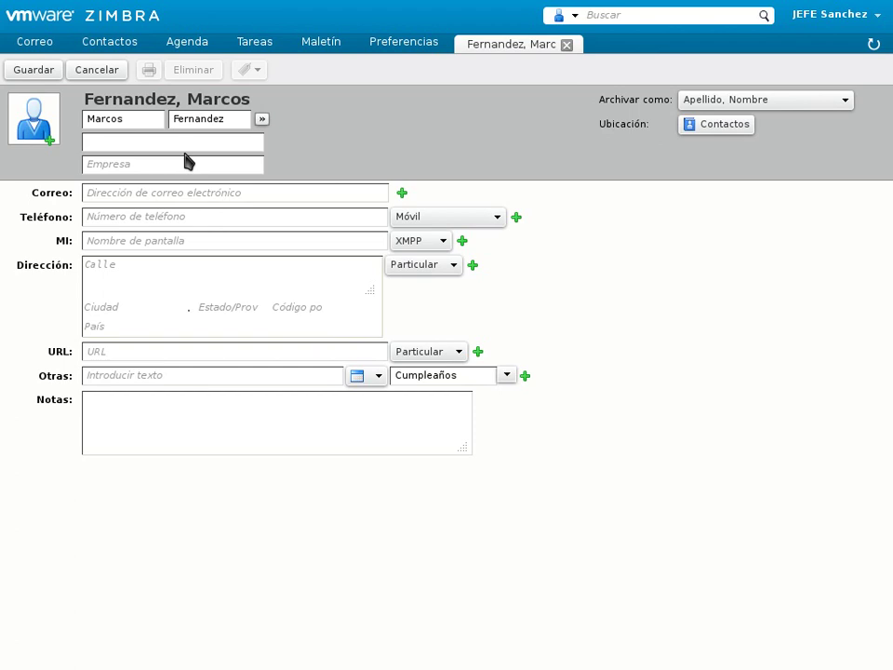
text(Librero)
key(Tab)
text(Libros, SA)
key(Tab)
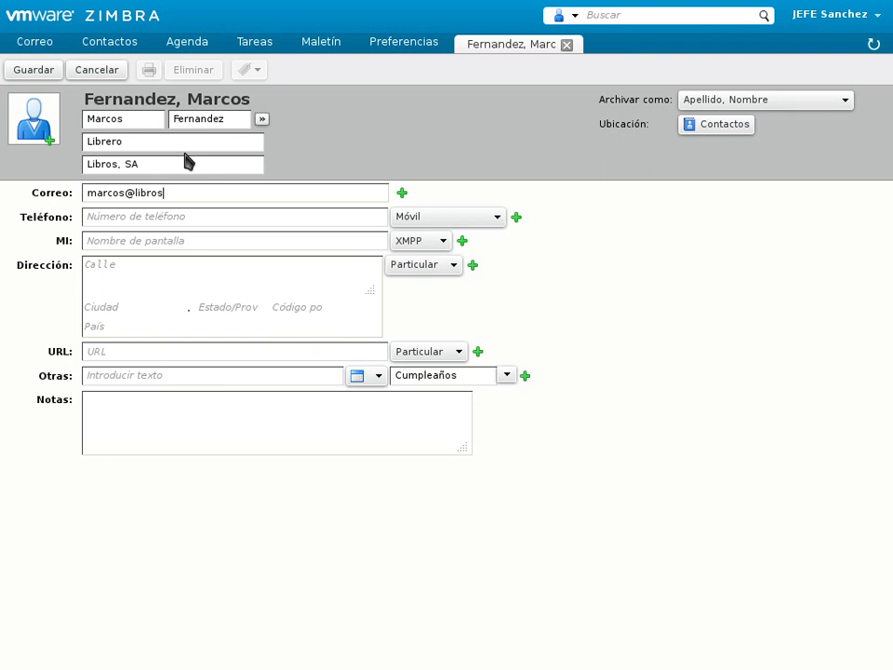
click(39, 72)
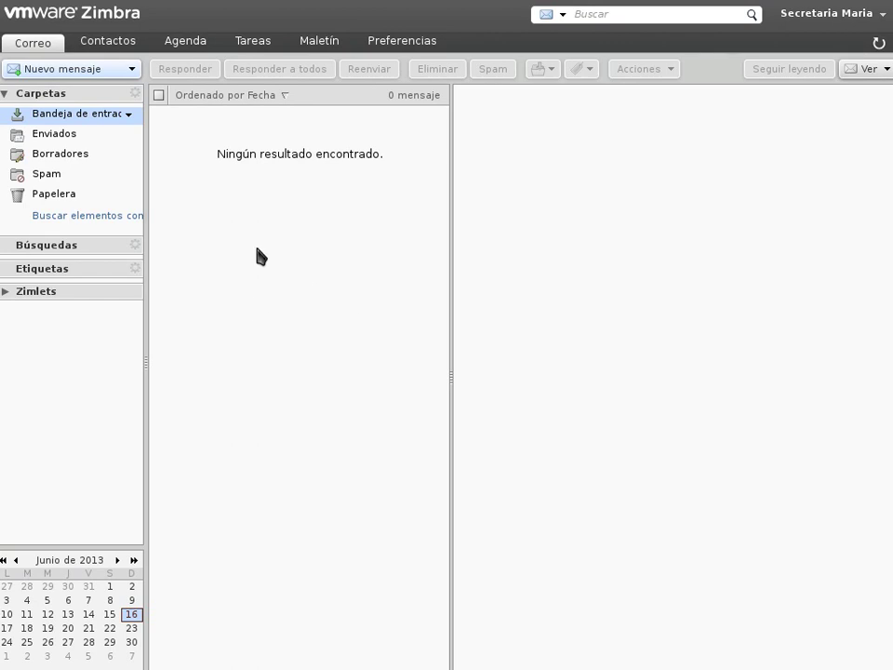
- Open the shared Contactos de la empresa folder from the secretary's Contactos view
click(117, 50)
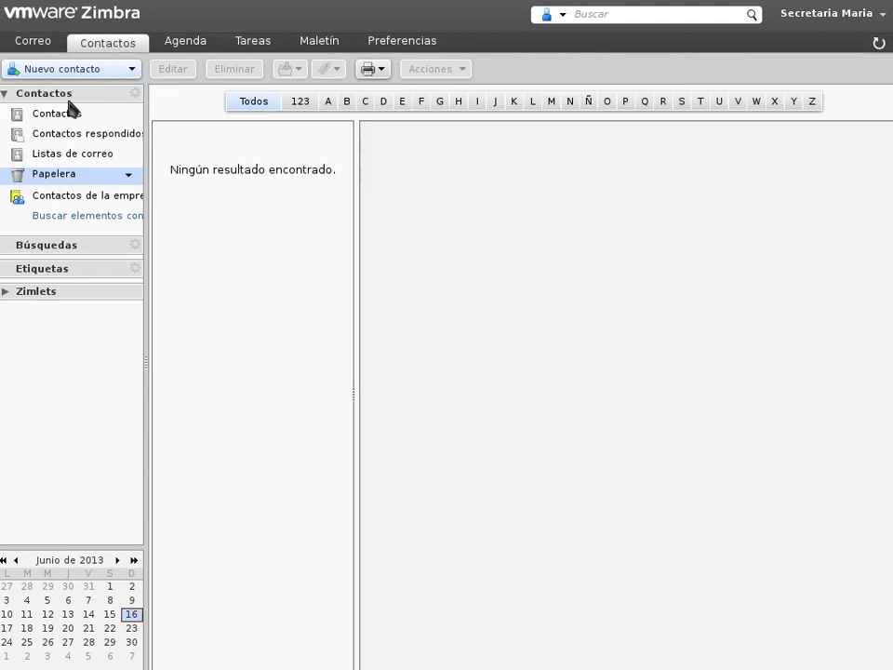
click(59, 198)
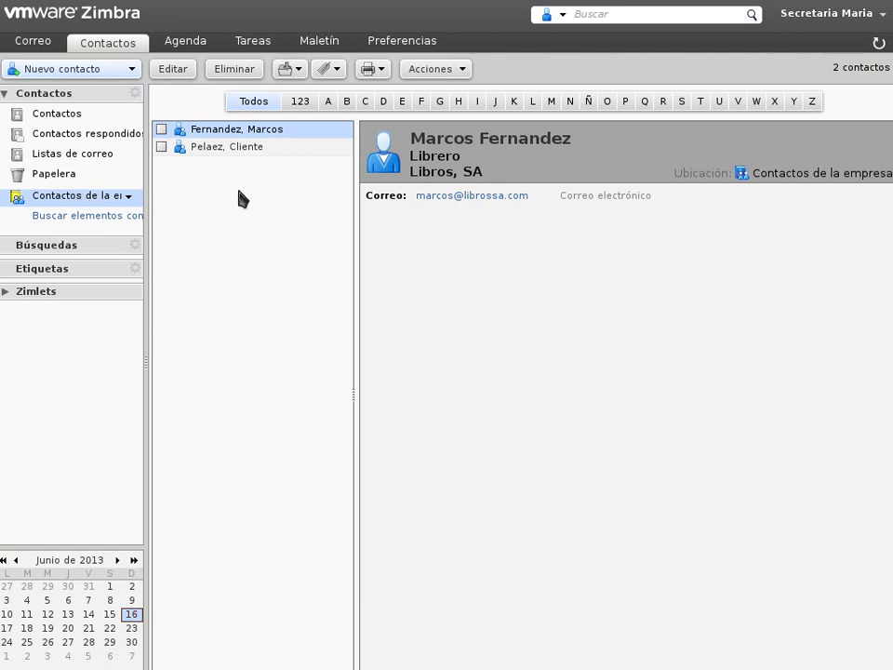
- Open the Albañil client contact from the shared folder for editing
mouse_move(247, 154)
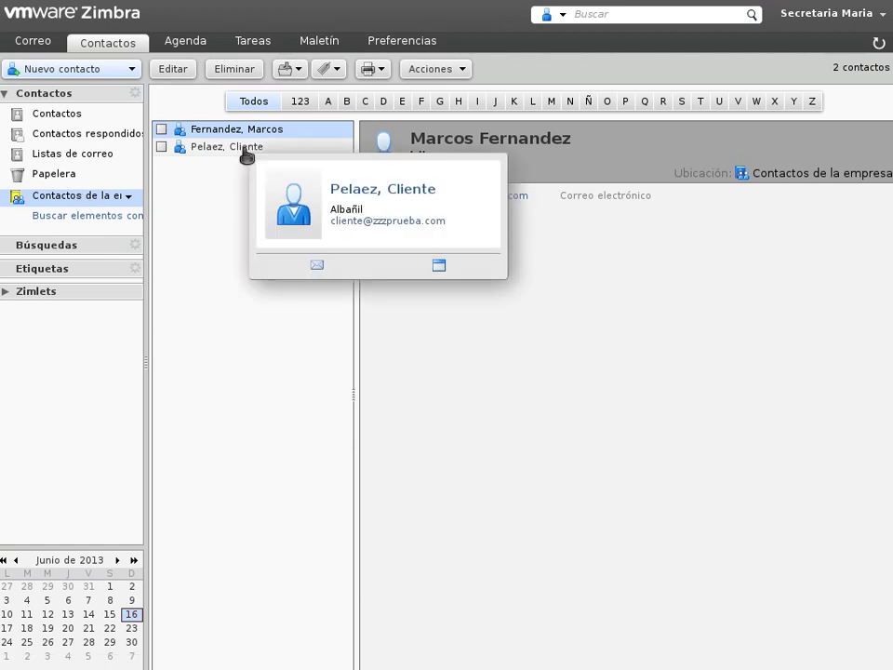
double_click(213, 149)
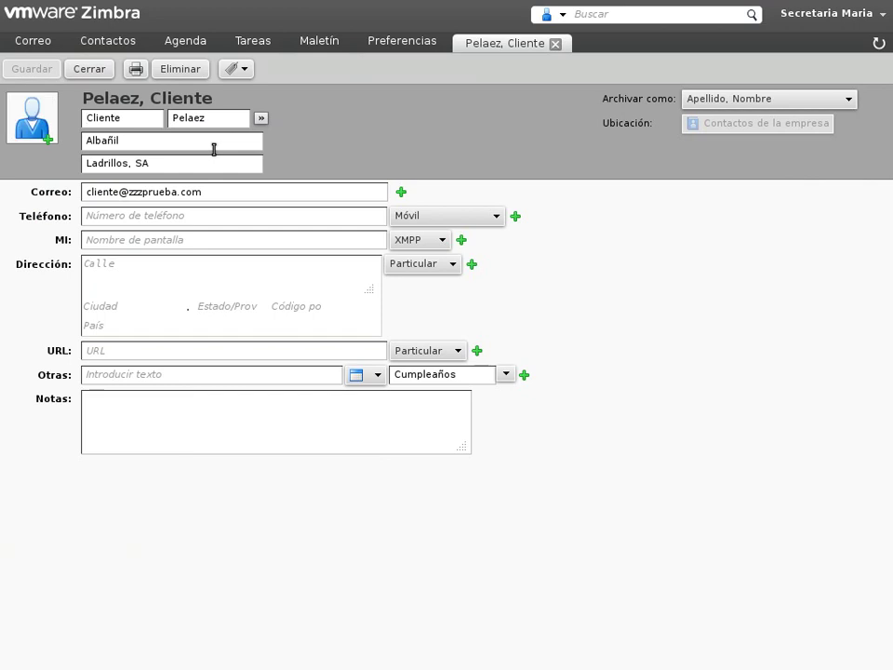
- Reopen the Albañil contact, enter the client's mobile number in Teléfono, and save
click(90, 69)
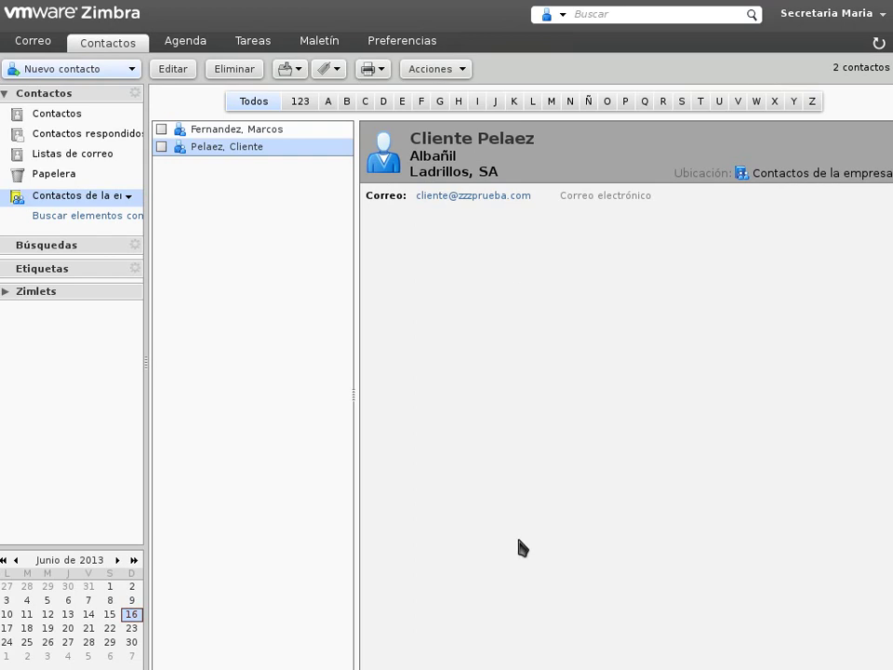
double_click(239, 147)
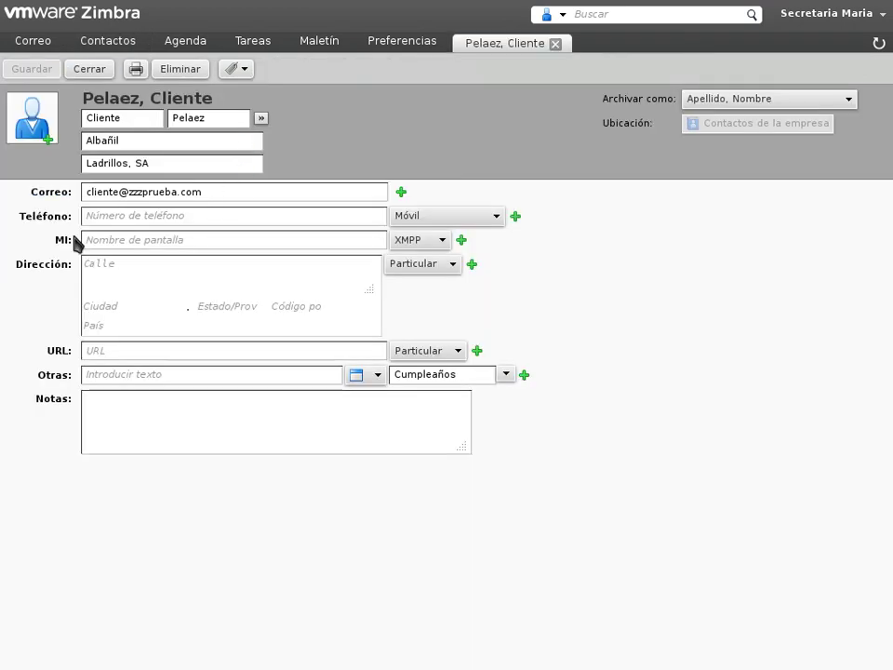
click(144, 219)
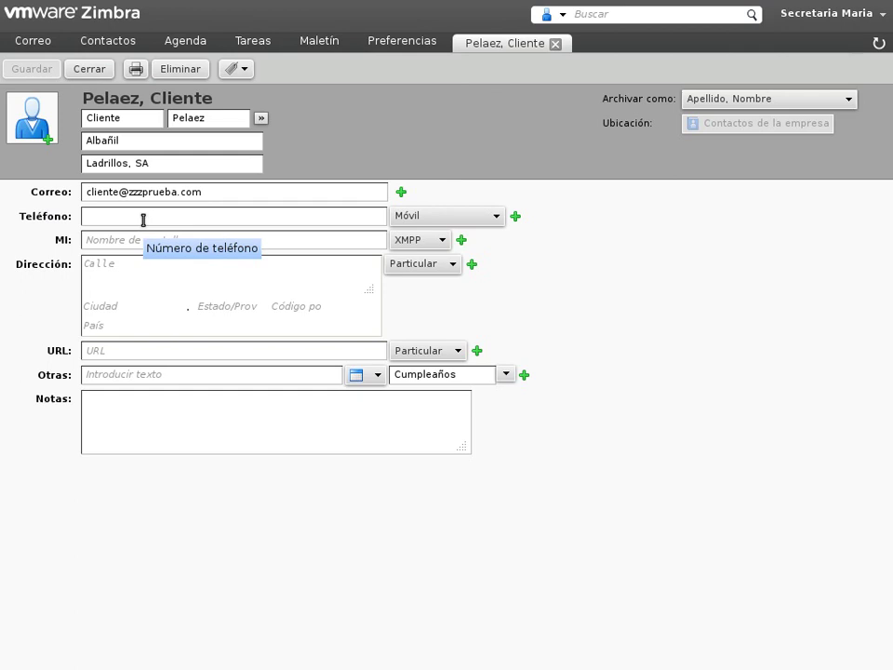
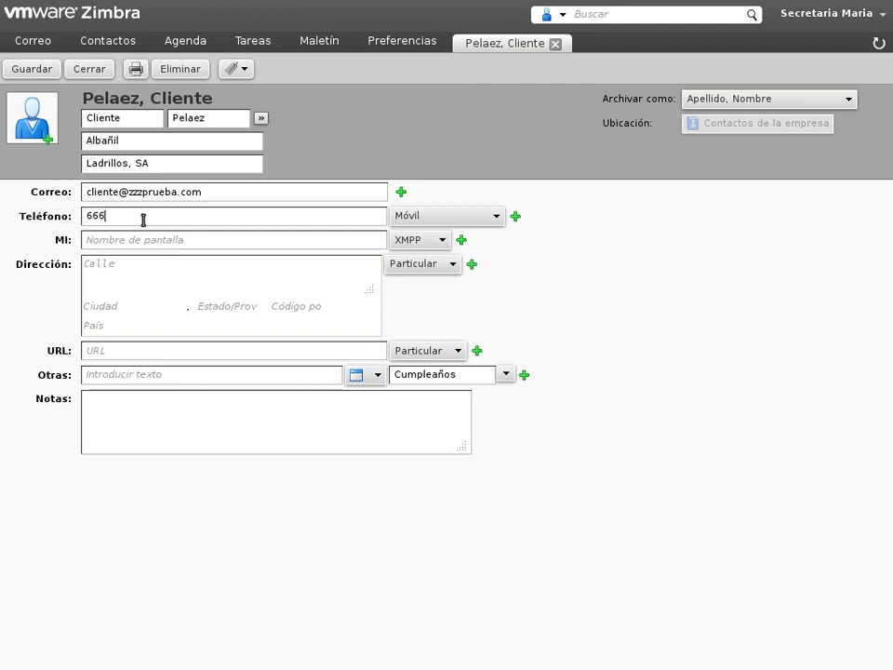
click(40, 69)
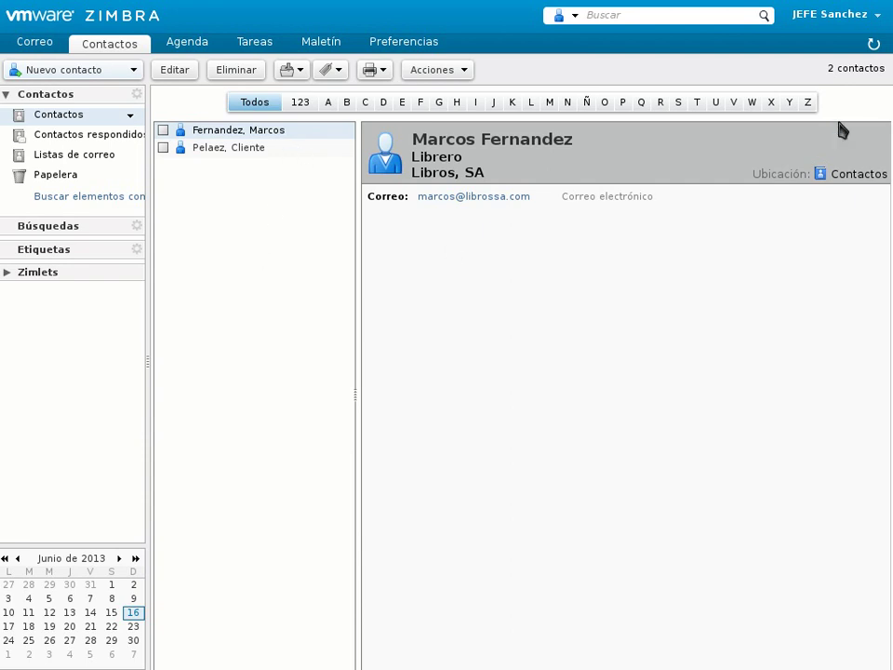
- Select the Albañil contact in the boss's Contactos book to see its new mobile number
key(Down)
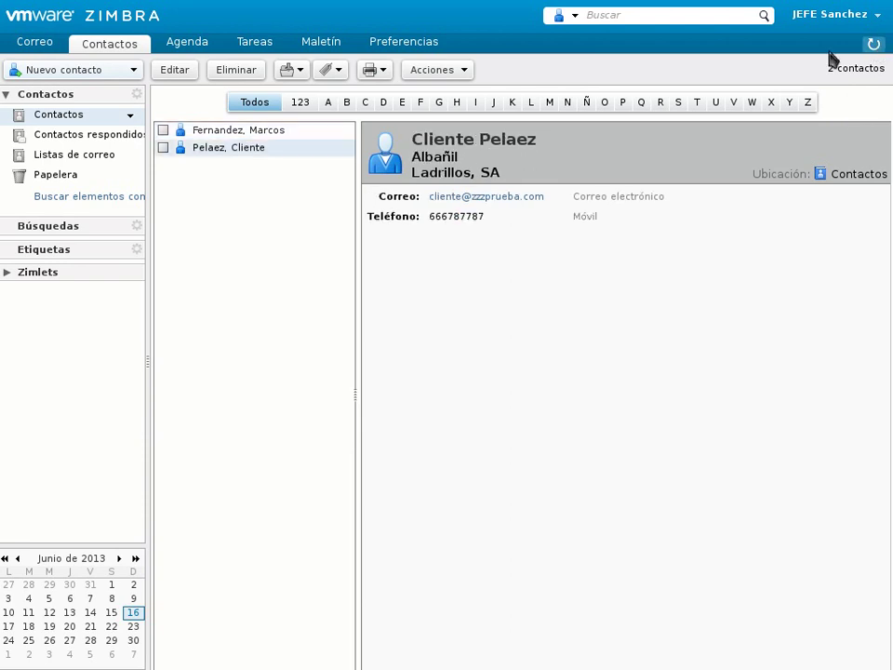
mouse_move(270, 159)
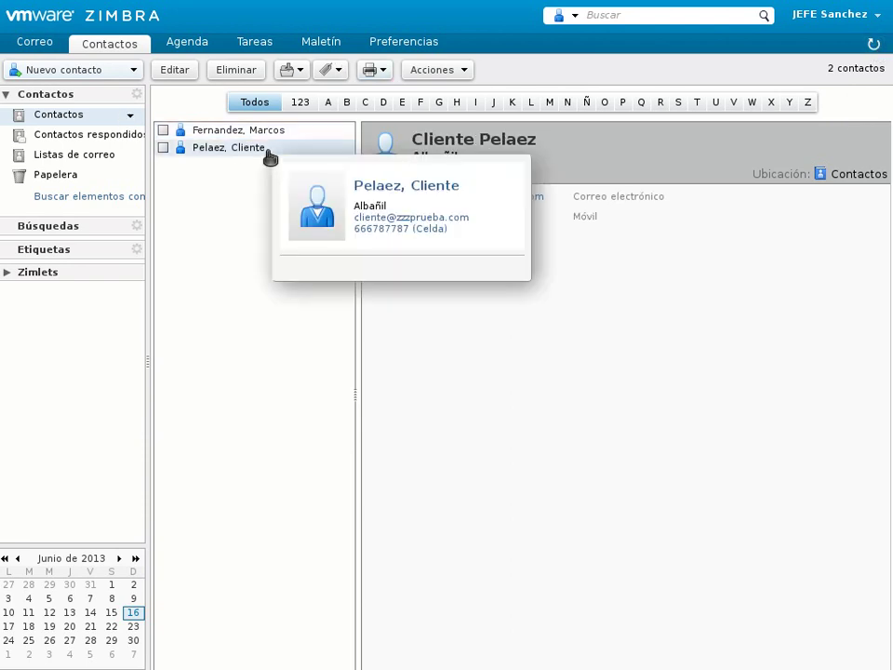